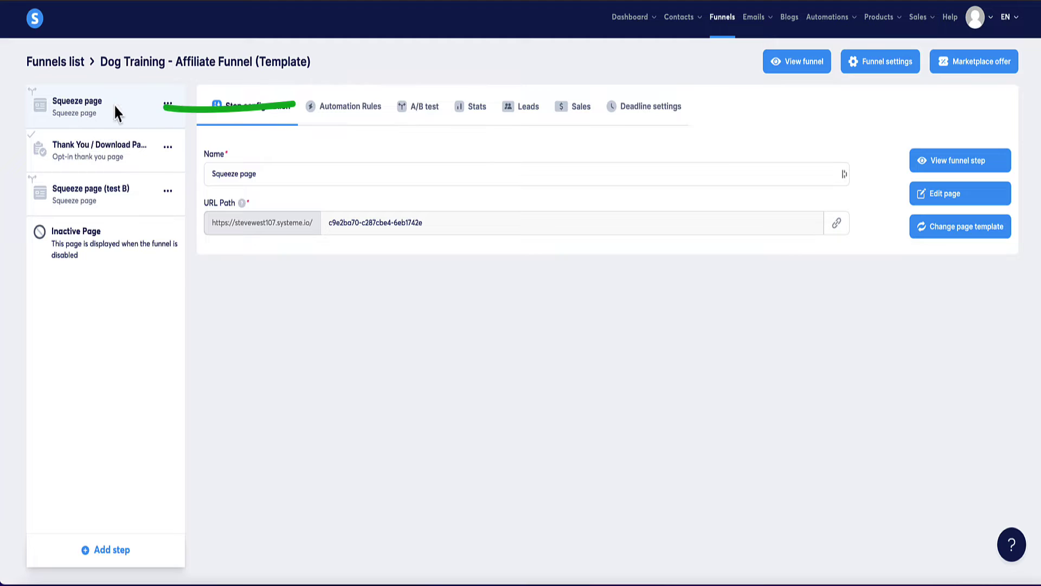
Add a 'Funnel step form subscribed' rule to the Squeeze page and open it for editing.
left_click(348, 107)
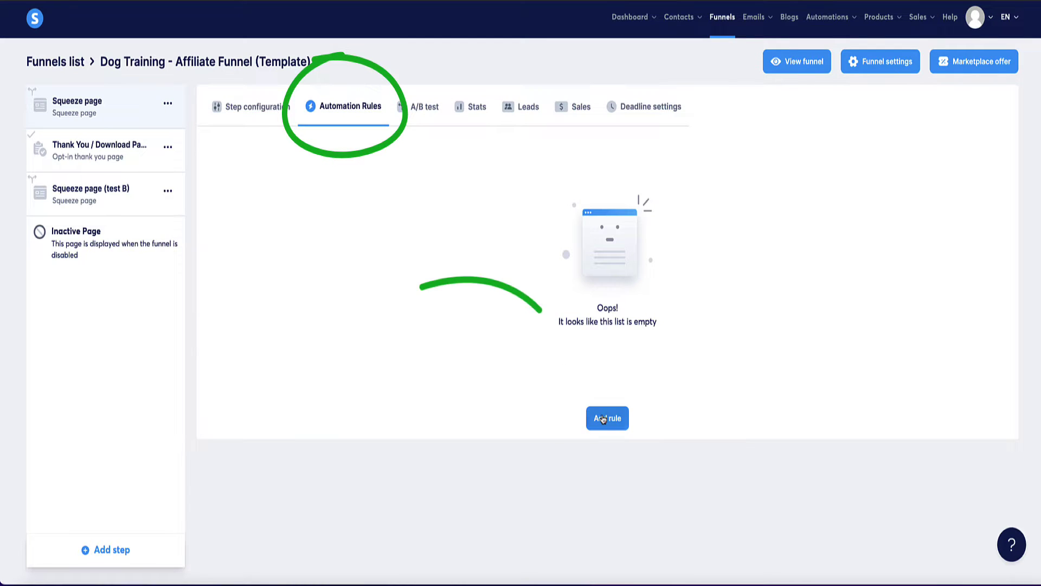
left_click(614, 426)
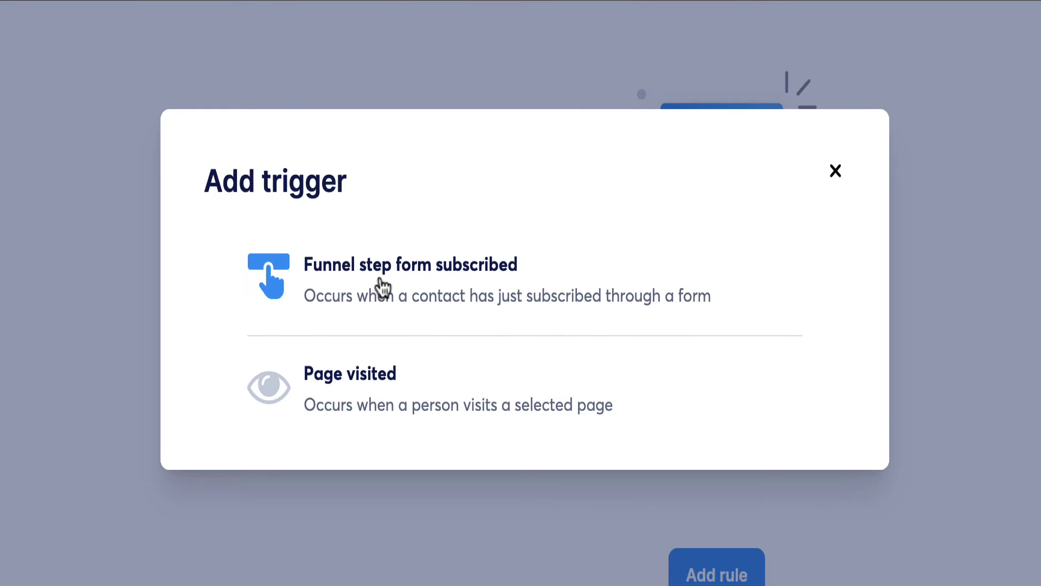
left_click(382, 280)
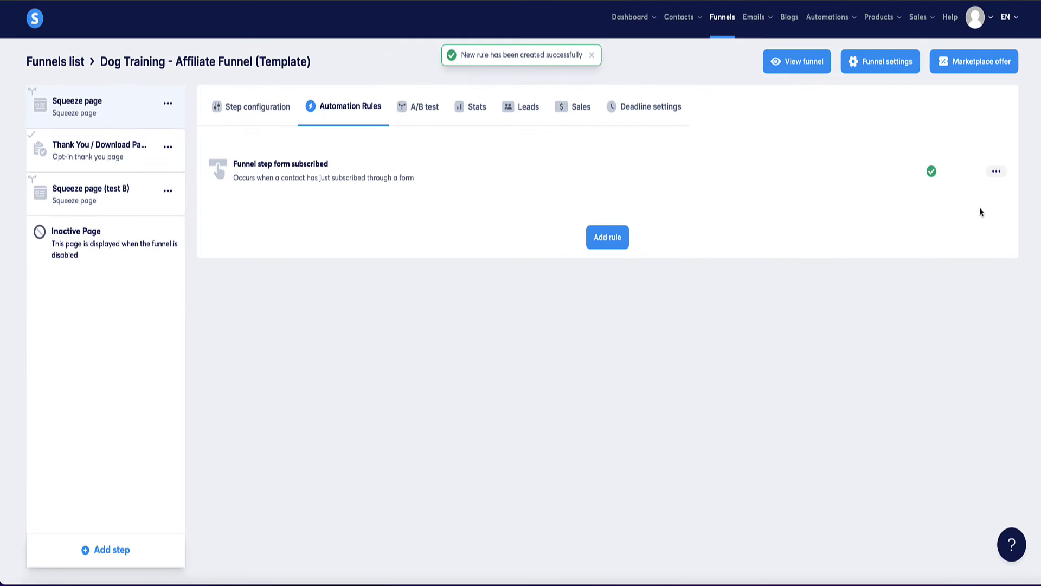
left_click(997, 171)
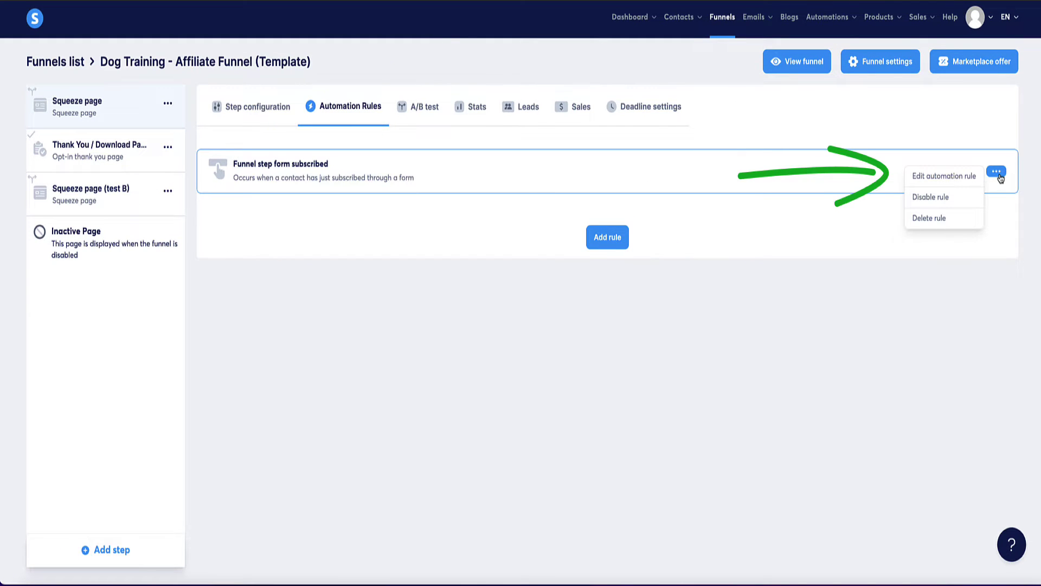
left_click(942, 182)
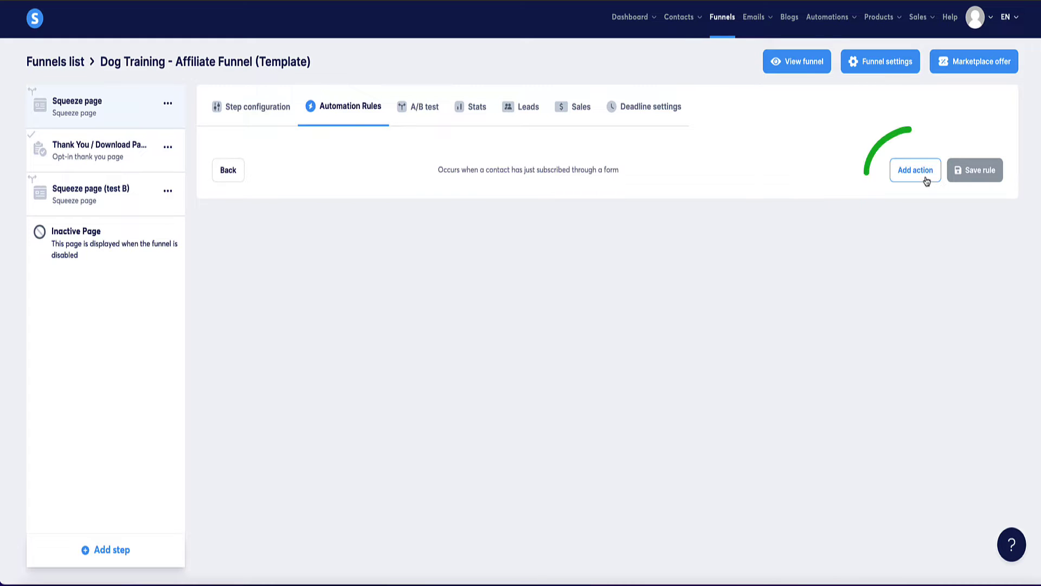
Add a Send email action to the rule and begin creating a new email message for it.
left_click(909, 184)
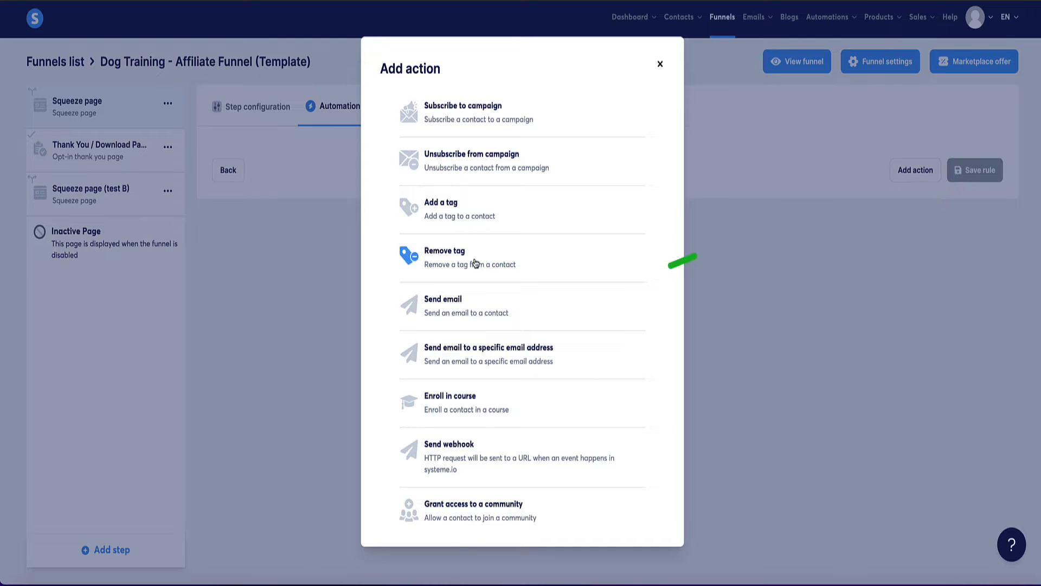
left_click(440, 301)
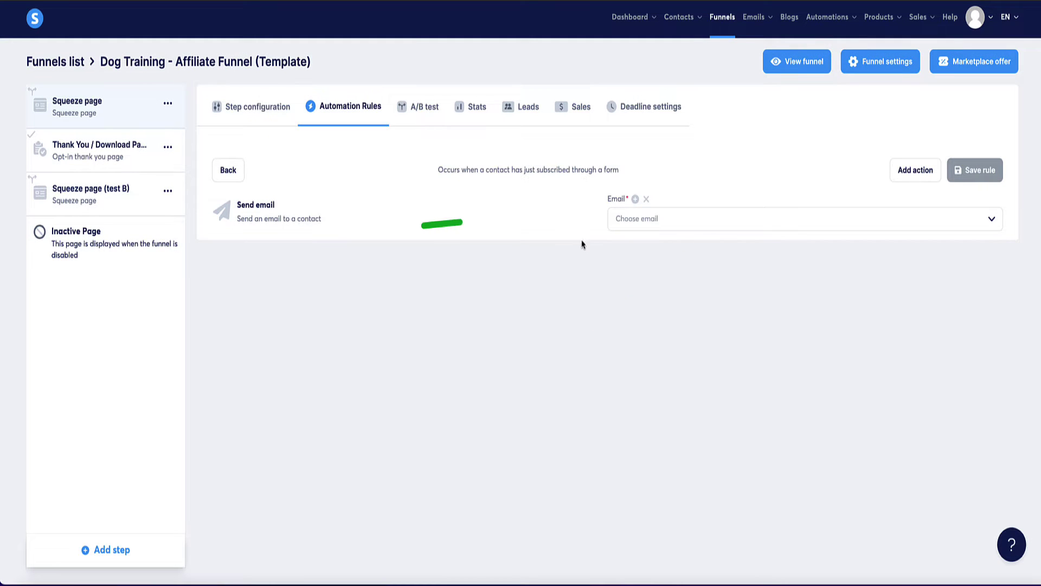
left_click(635, 200)
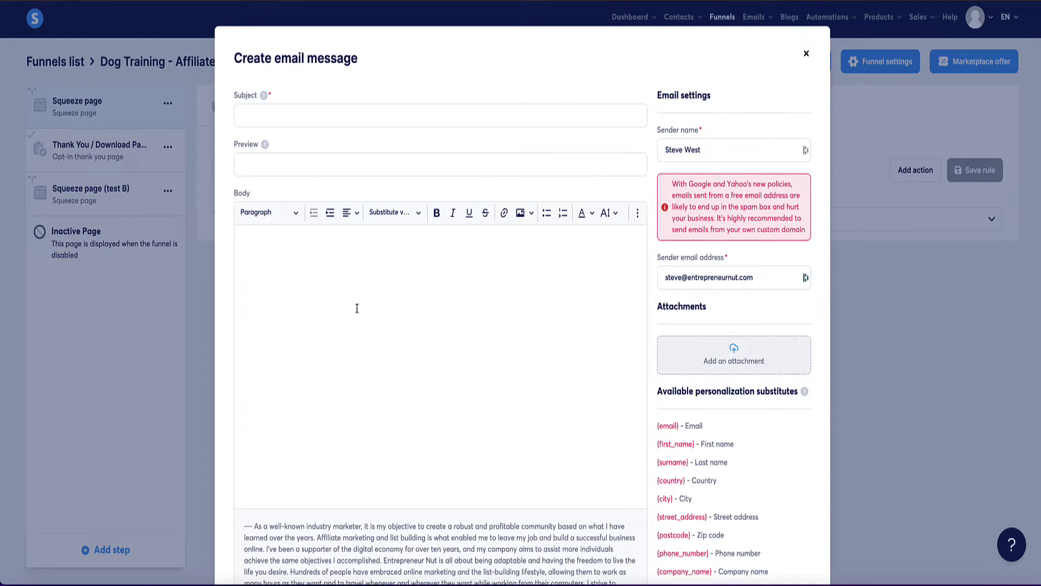
Write the body 'Hey thanks for subscribing!', 'Here's your free ebook.', 'Chers,', 'Steve' and select the ebook line.
left_click(305, 272)
type("Hey thanks for subscribing!")
key("Return")
key("Return")
type("Here's your free ebook.")
key("Return")
key("Return")
type("Chers,")
key("Return")
type("Steve")
key("Return")
left_click_drag(308, 281, 237, 287)
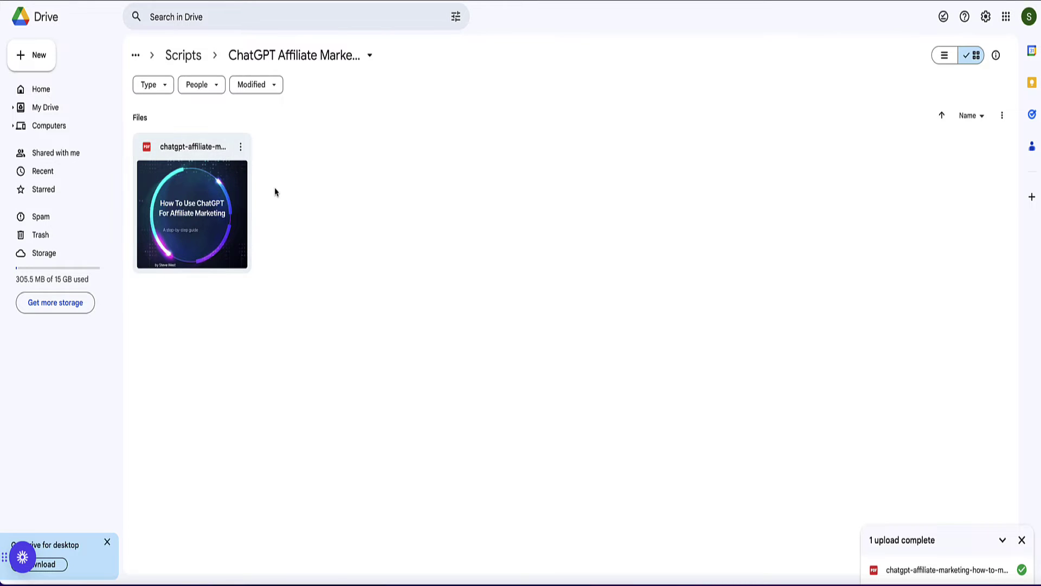
Share the ebook PDF with anyone with the link, copy its link, and reselect the ebook line.
left_click(241, 149)
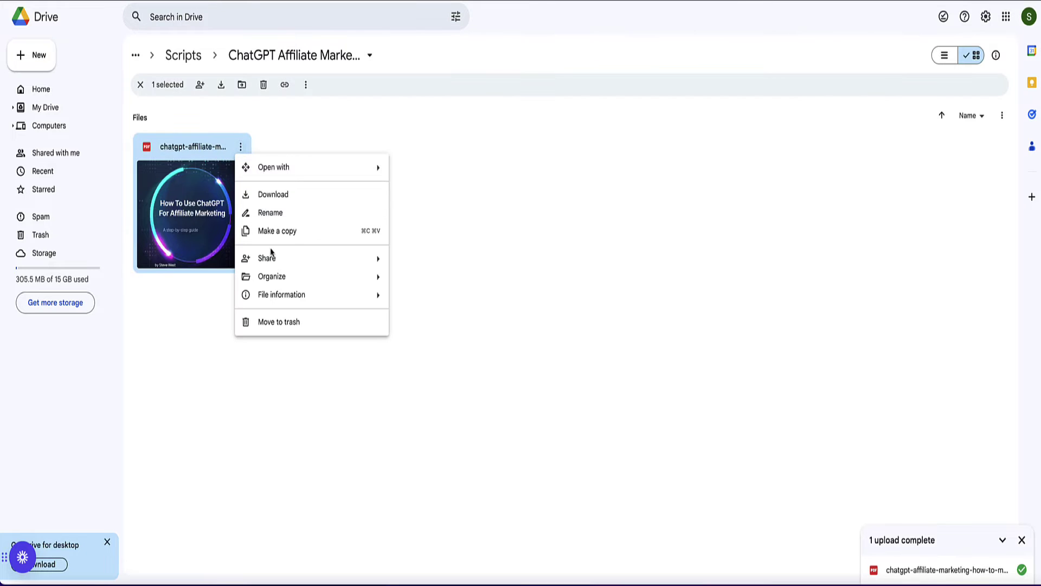
mouse_move(282, 261)
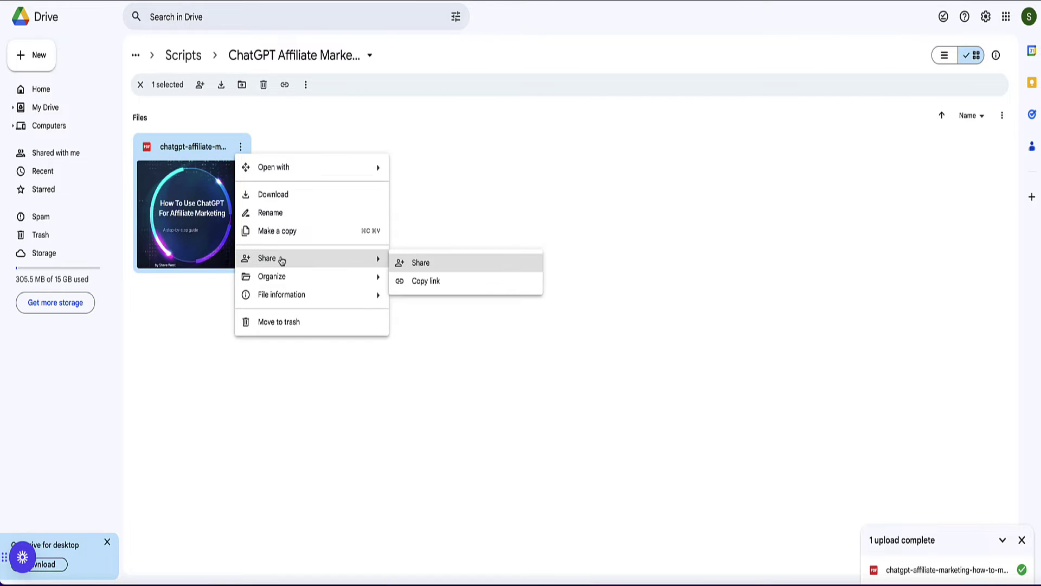
left_click(408, 264)
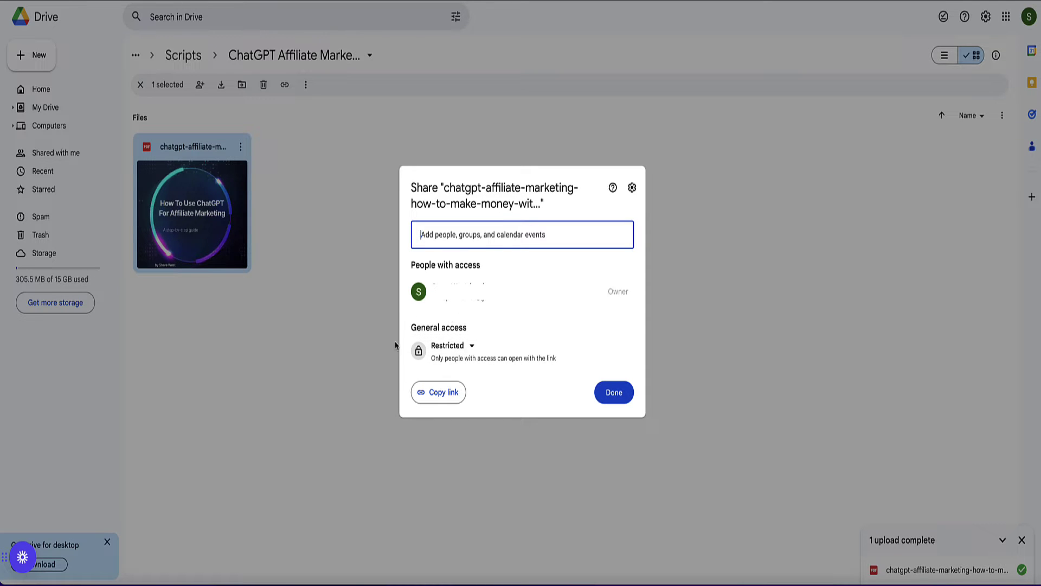
left_click(473, 347)
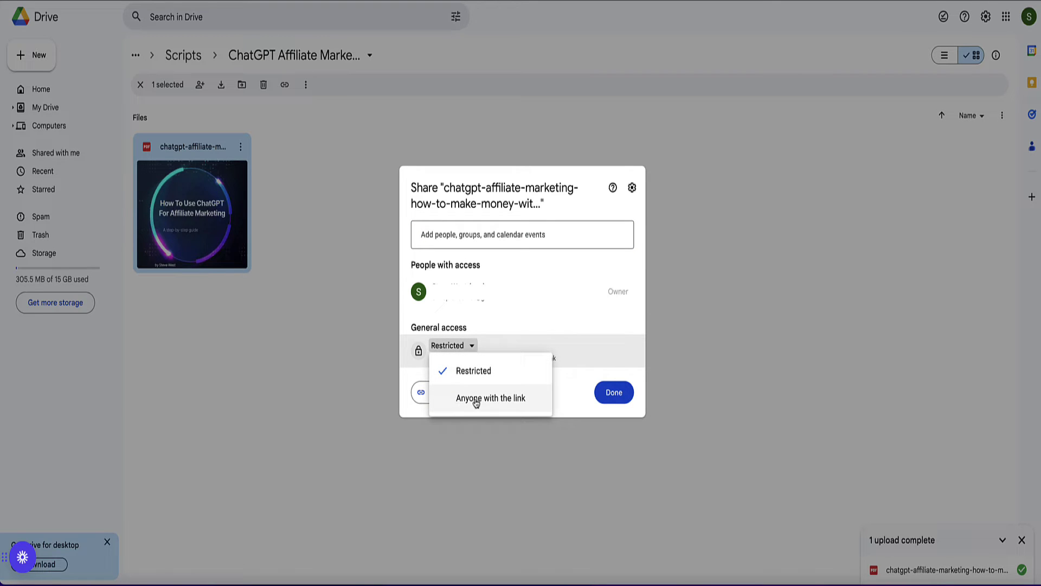
left_click(510, 401)
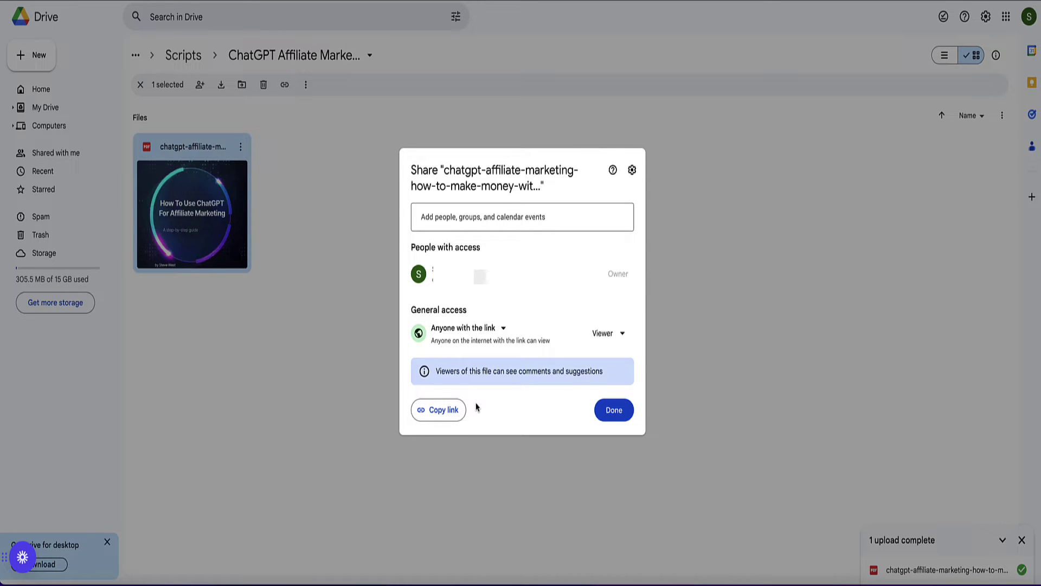
left_click(445, 410)
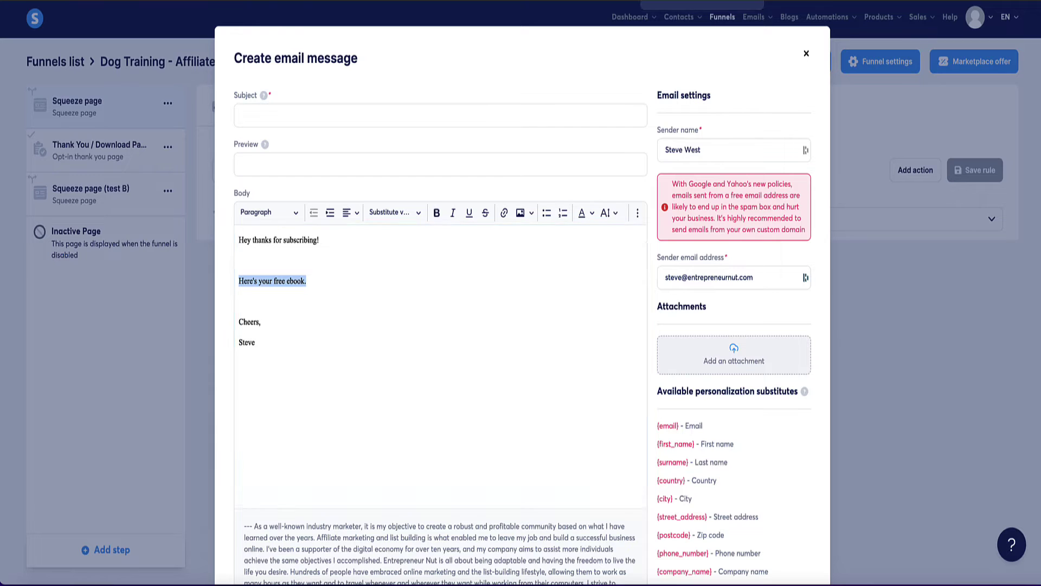
left_click_drag(308, 280, 236, 283)
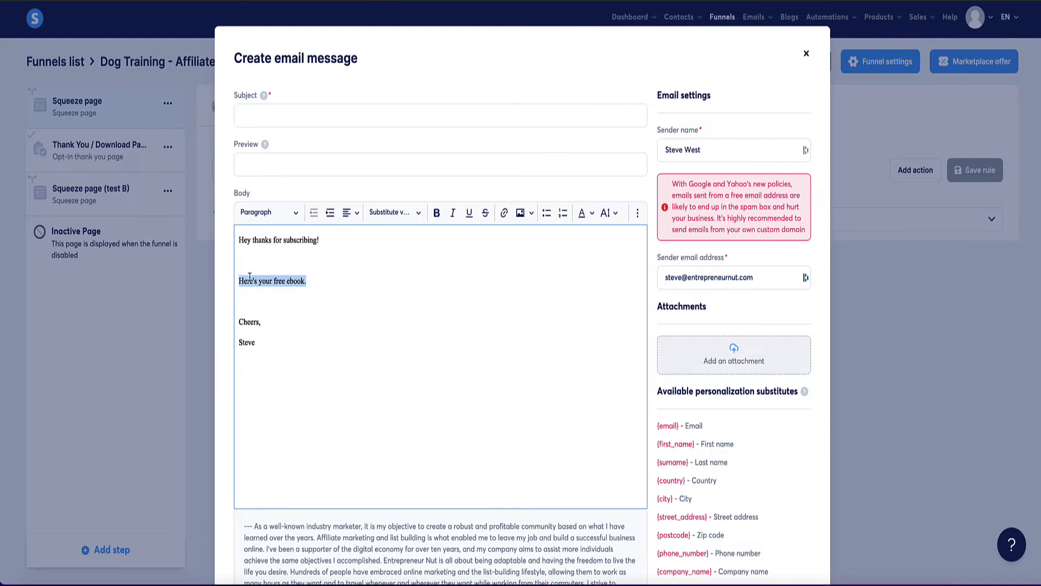
Link the 'Here's your free ebook.' line to the copied Drive URL and save the email.
left_click(503, 213)
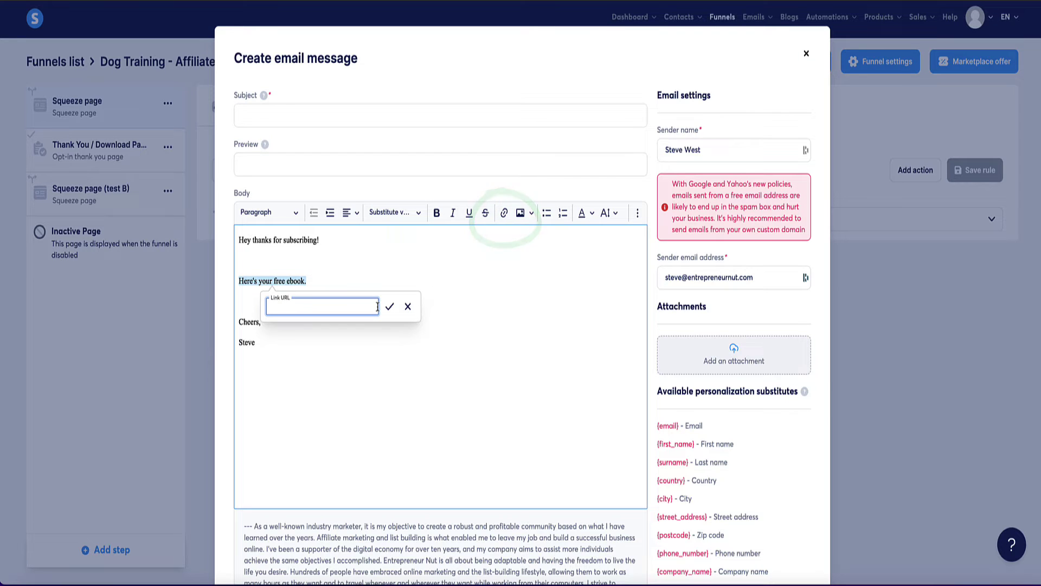
key("super+v")
left_click(389, 306)
scroll(619, 333, "down", 5)
scroll(619, 333, "down", 5)
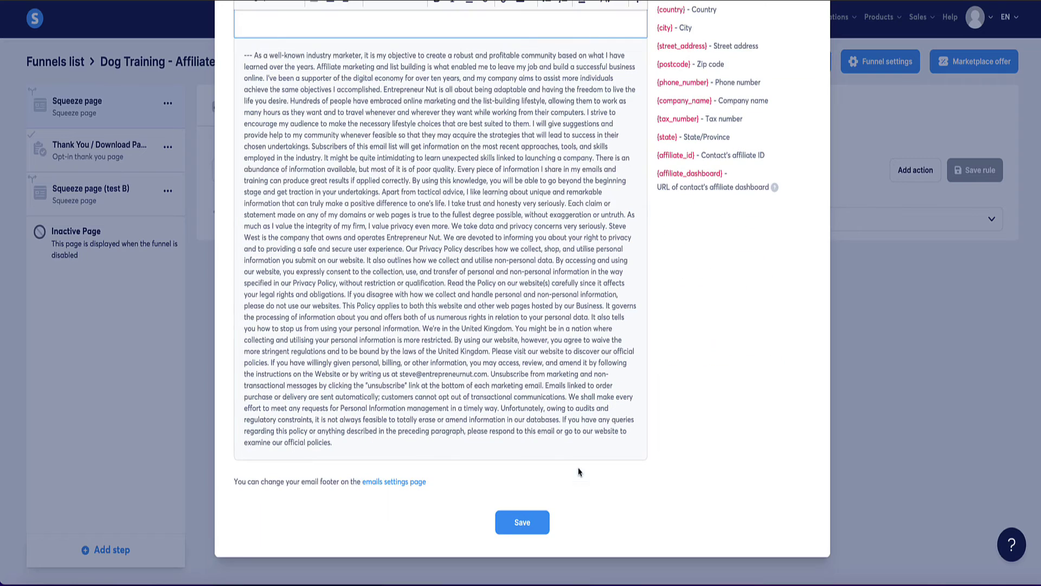
left_click(518, 523)
Set the email subject to 'your free ebook!', save the email, and save the rule.
left_click(346, 118)
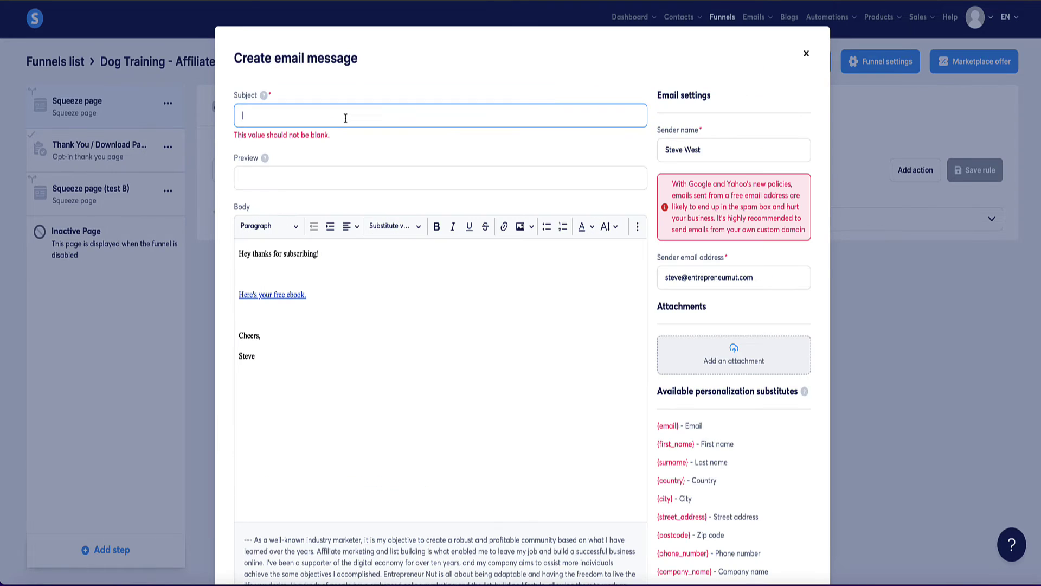
type("your free ebook!")
scroll(434, 325, "down", 10)
left_click(517, 523)
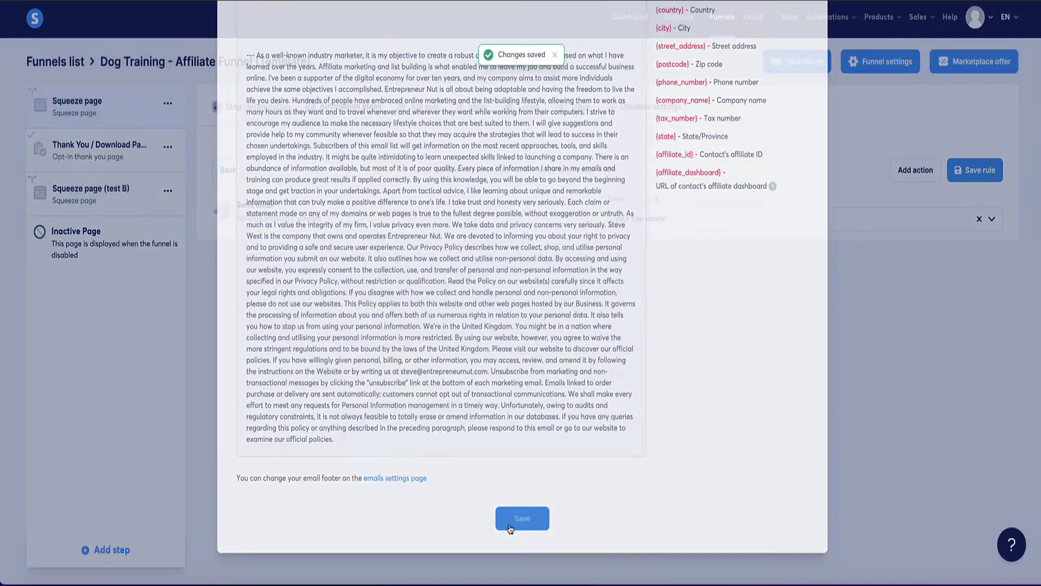
left_click(974, 171)
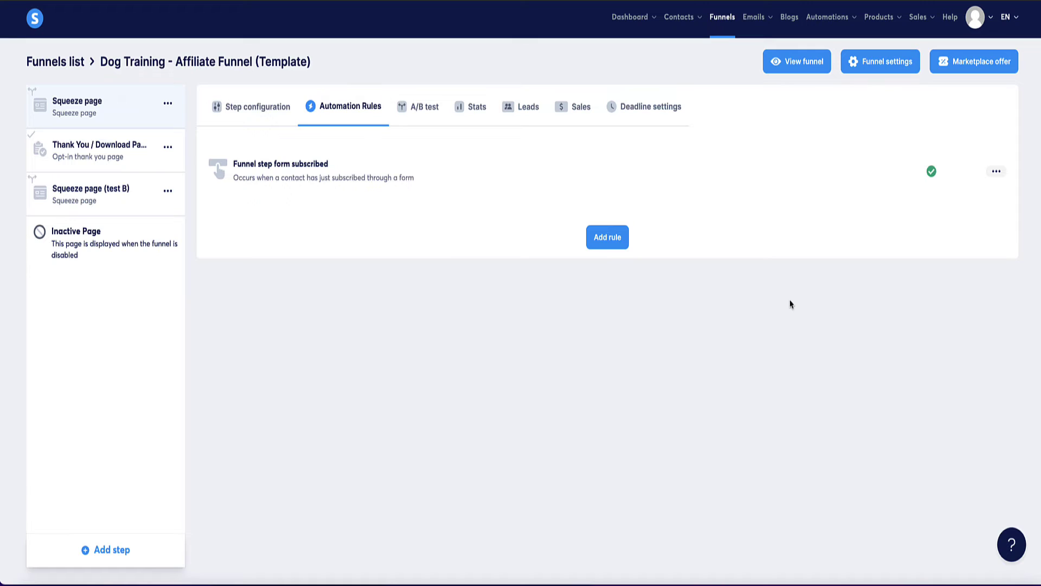
Add an unsubscribe-from-campaign action for 'custom keto diet', then go to the Thank You / Download Page step.
left_click(997, 175)
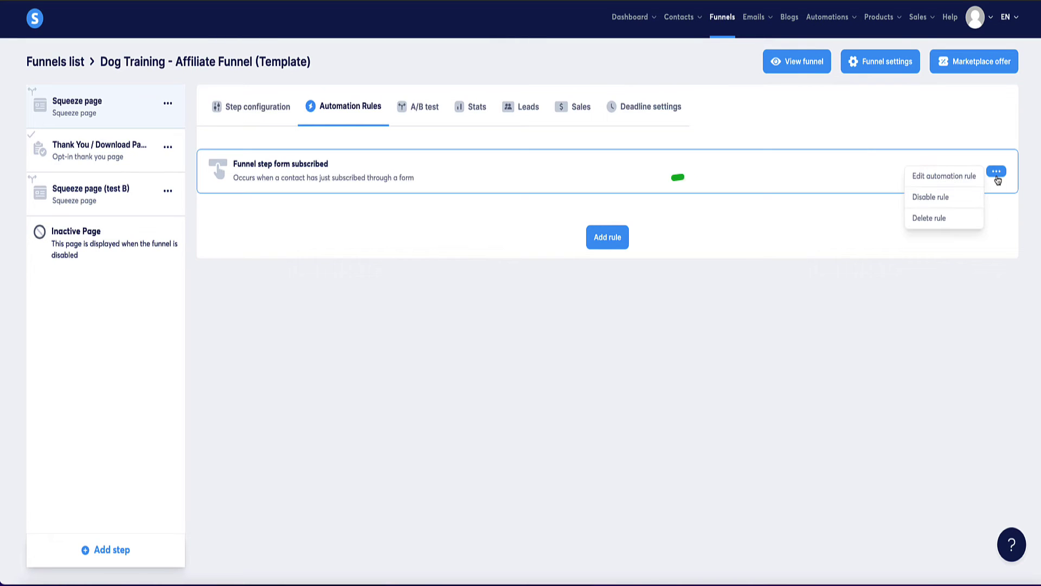
left_click(948, 176)
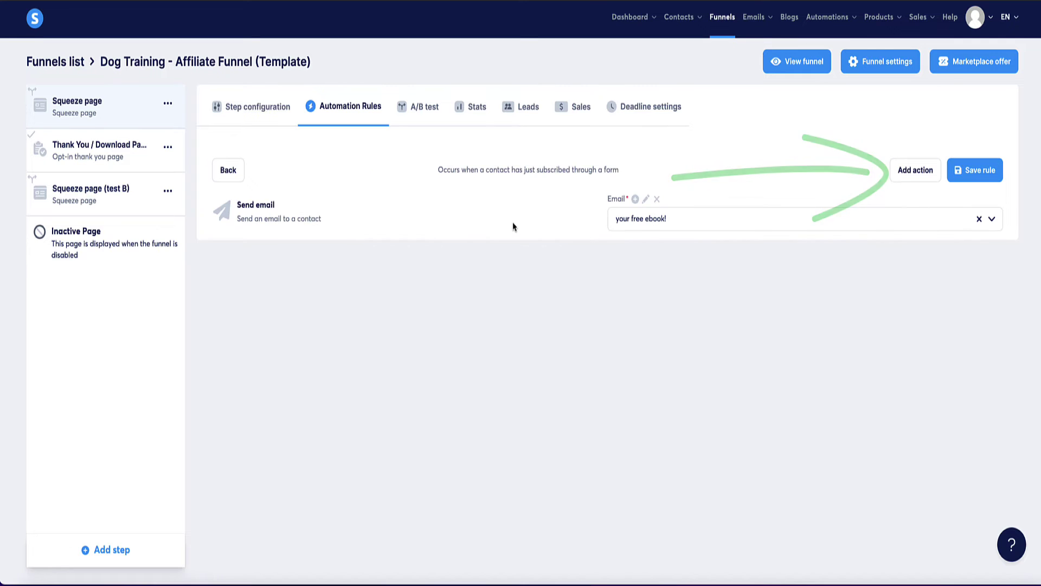
left_click(913, 179)
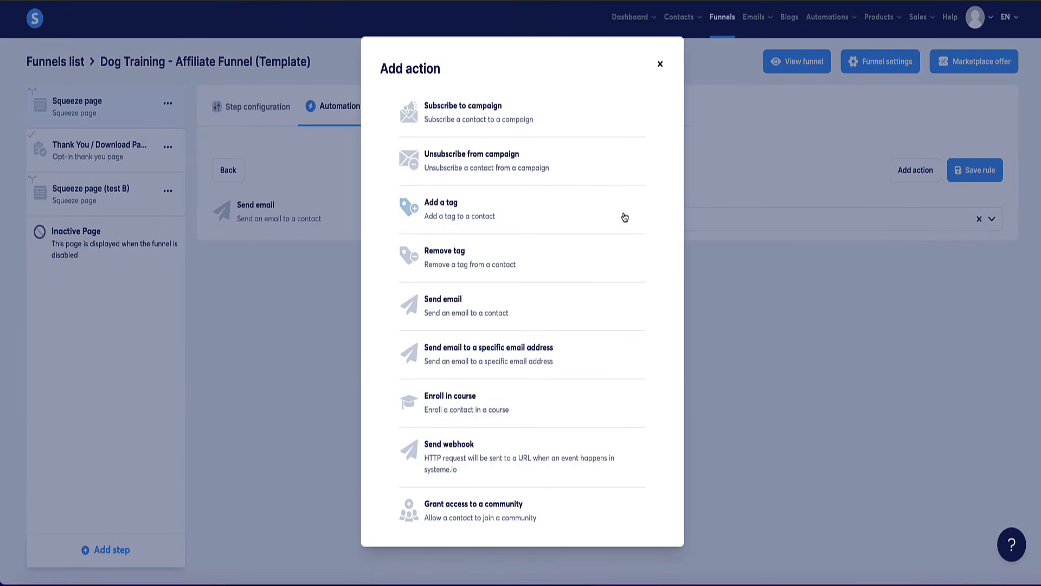
left_click(459, 163)
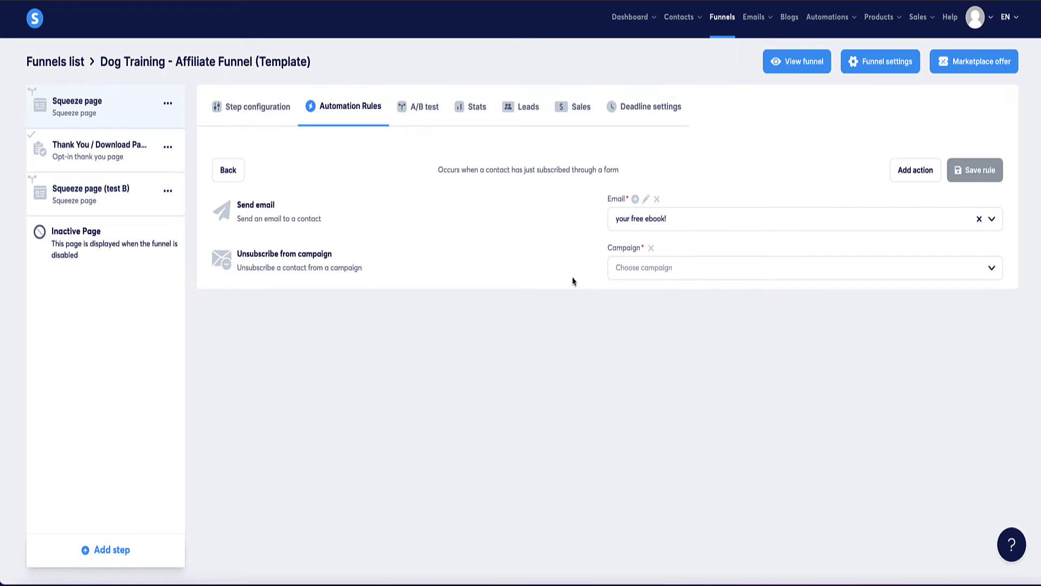
left_click(653, 272)
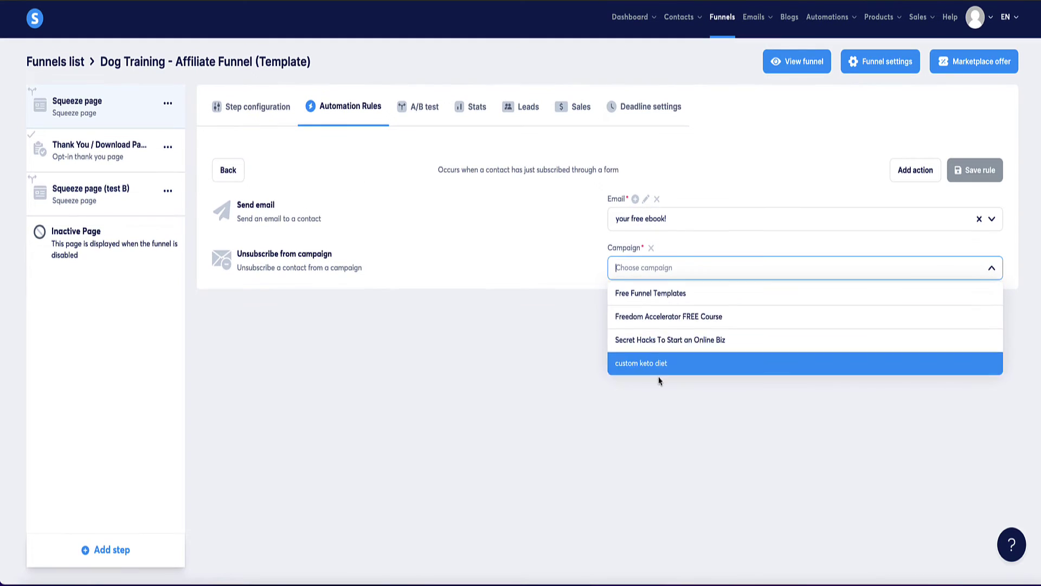
left_click(642, 363)
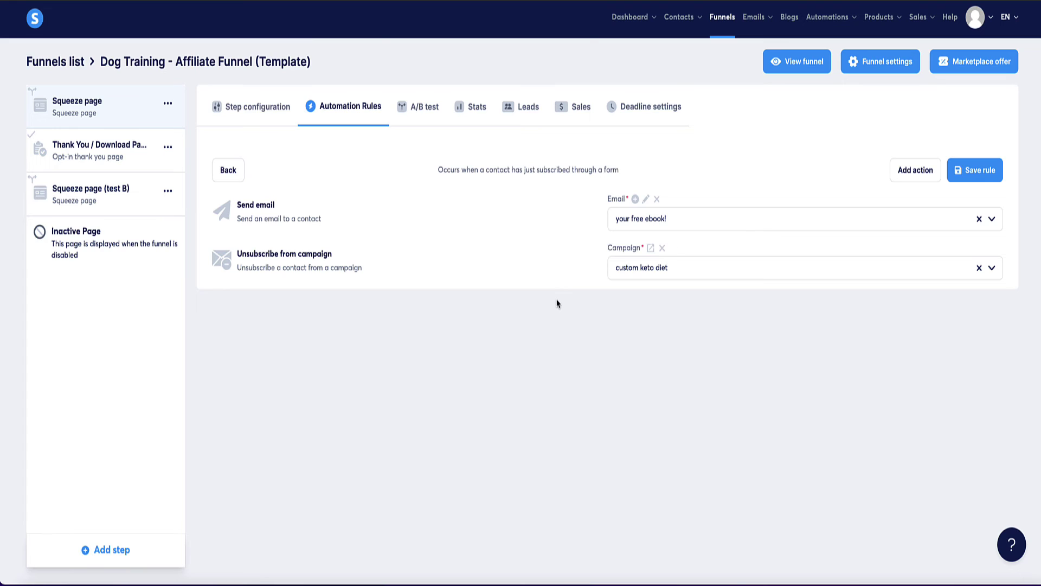
left_click(77, 157)
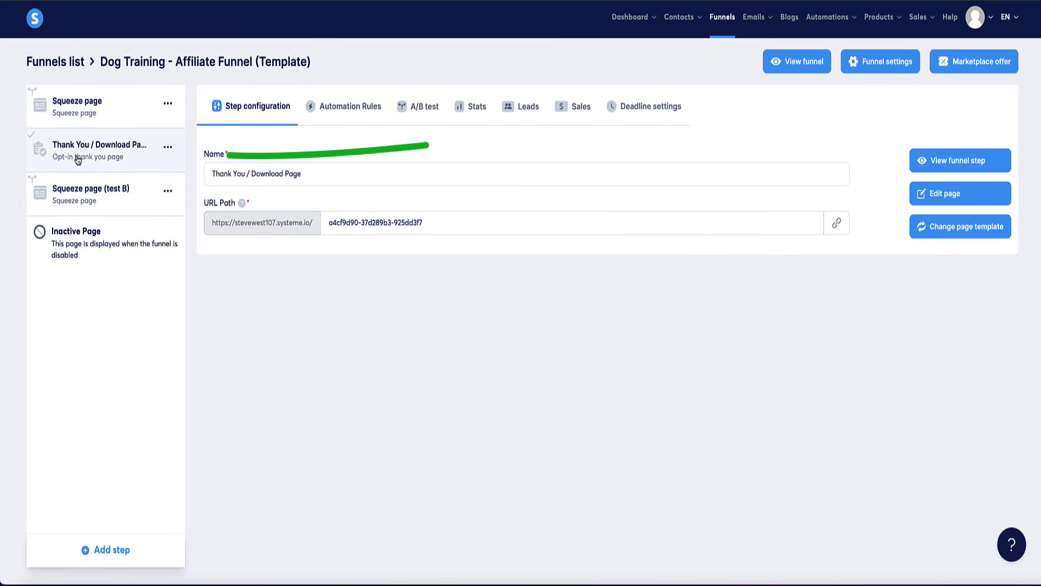
Change the thank-you page's YES! GET ACCESS NOW! button text to 'Download your ebook here'.
left_click(949, 195)
scroll(578, 530, "down", 1)
left_click(594, 498)
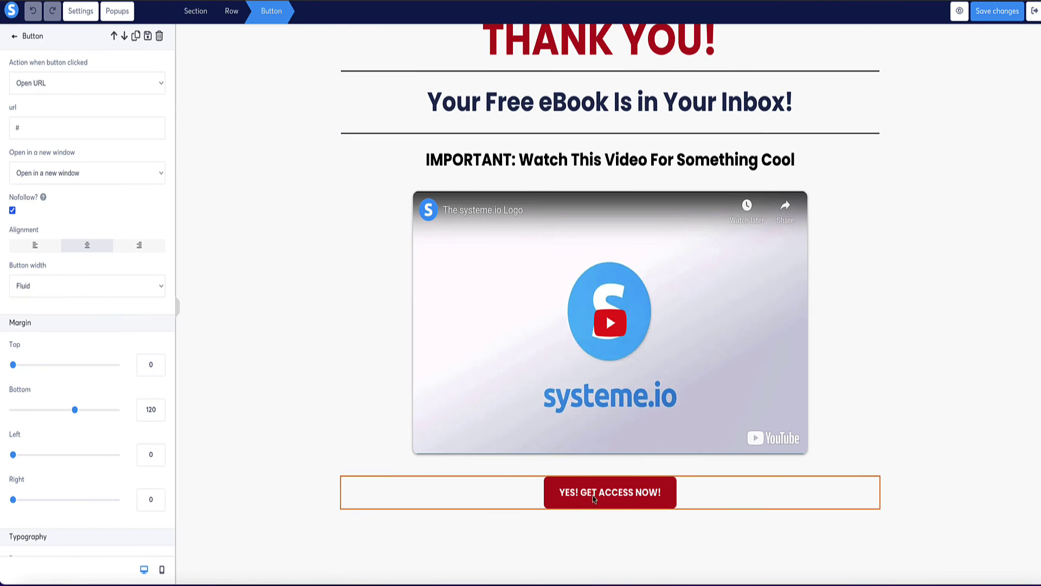
scroll(61, 311, "down", 4)
scroll(61, 311, "down", 3)
triple_click(76, 263)
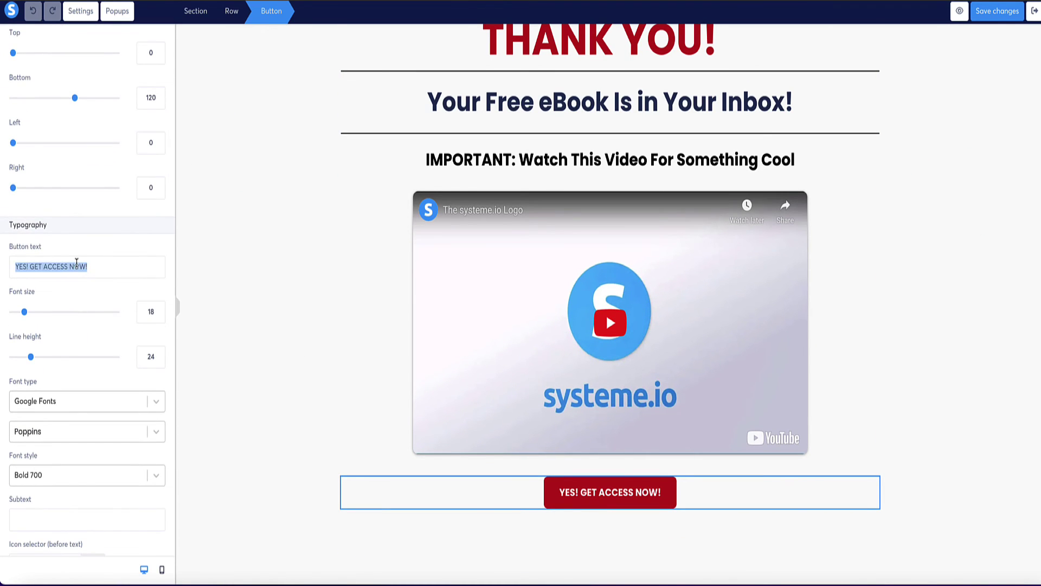
type("Download your ebook here")
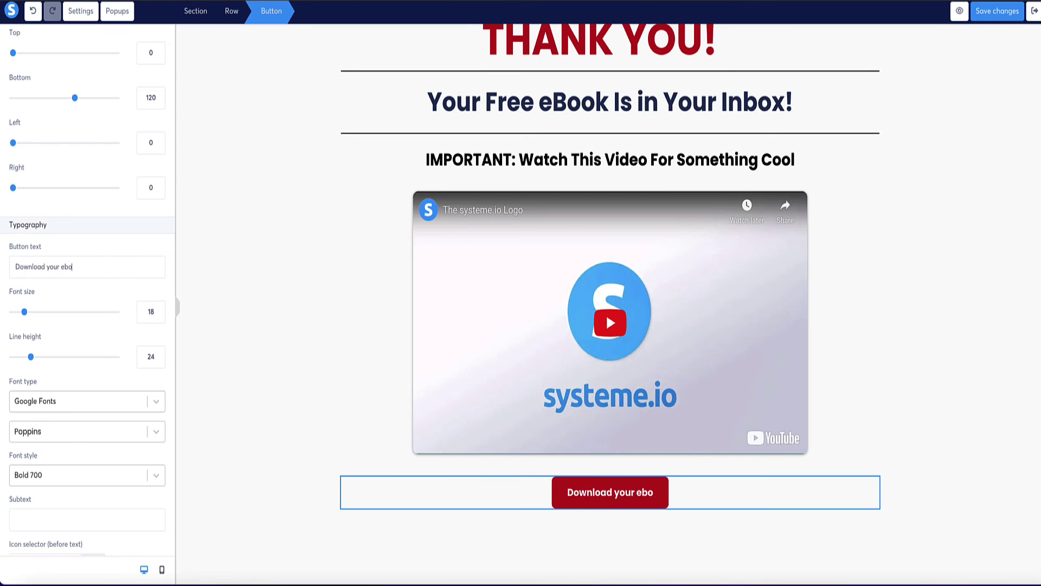
Set the button's click action to Download file and close the upload window without adding a file.
scroll(65, 85, "up", 7)
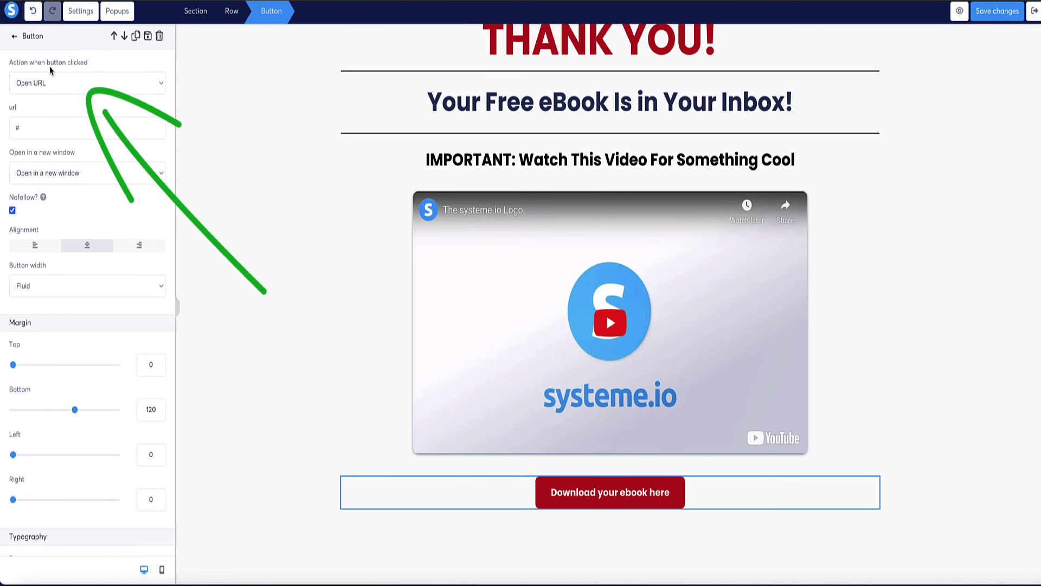
left_click(57, 82)
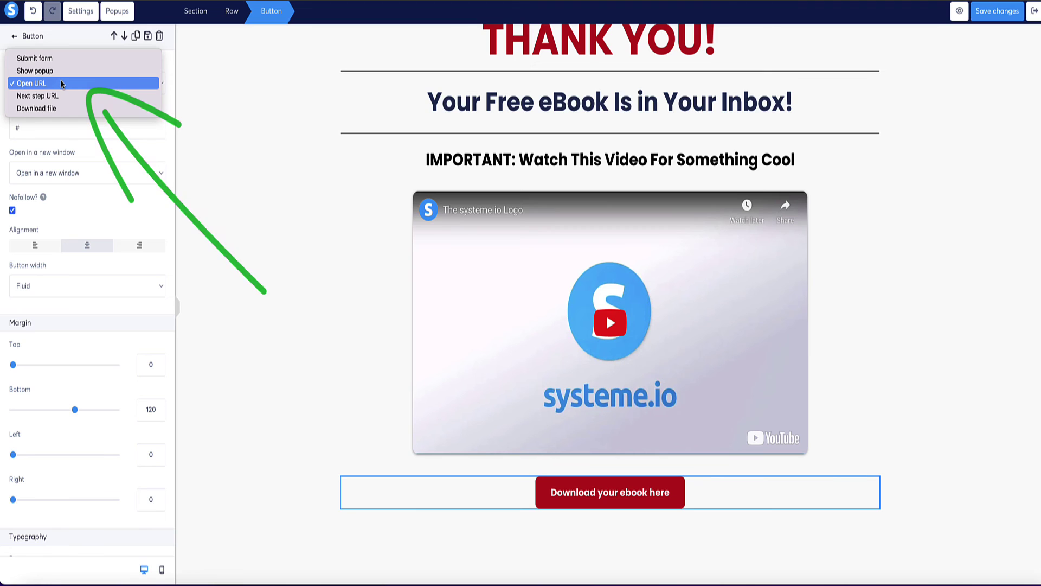
left_click(49, 112)
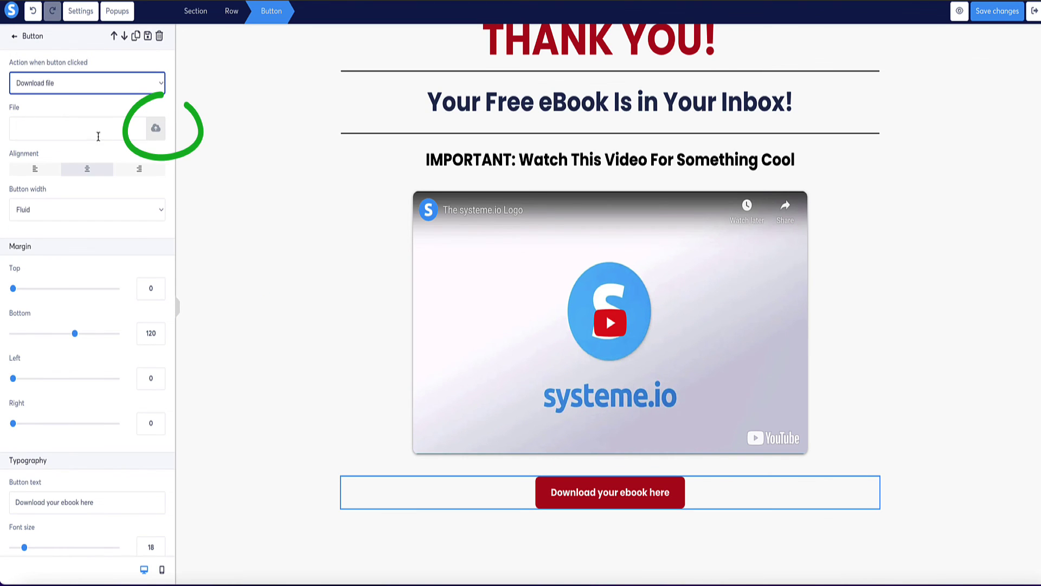
left_click_drag(26, 108, 10, 107)
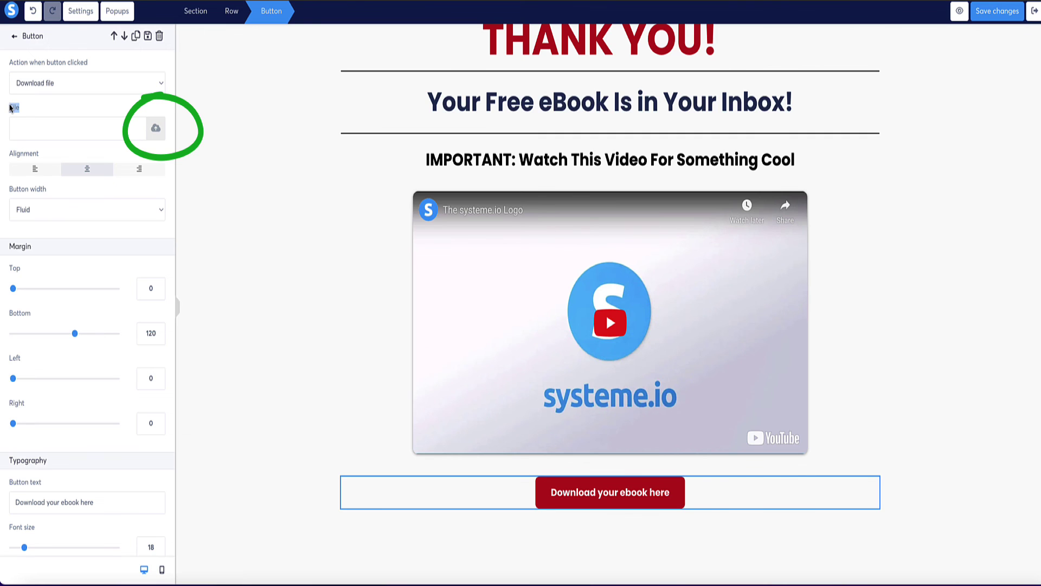
left_click(155, 131)
left_click(155, 131)
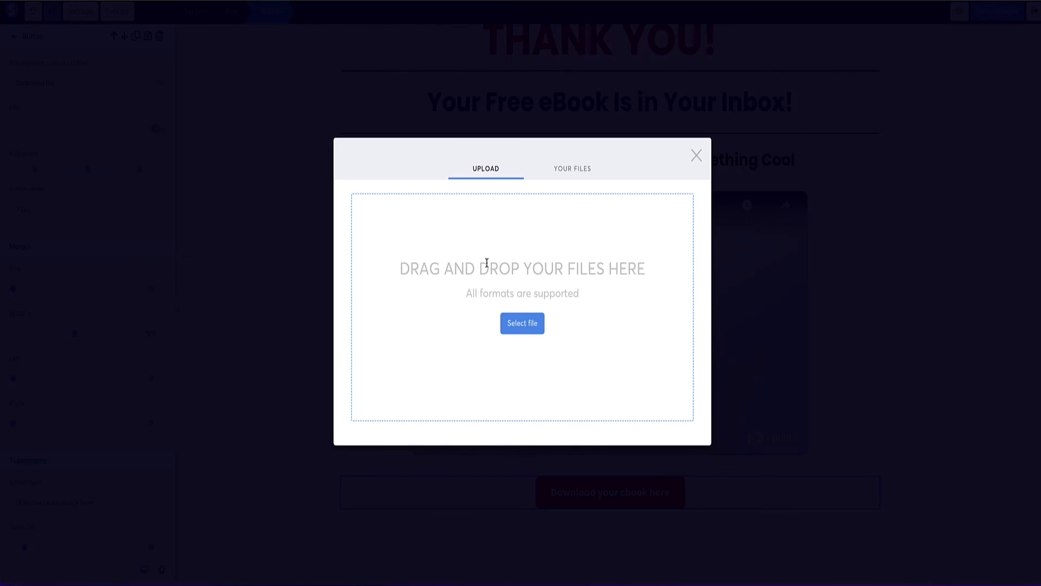
left_click(696, 155)
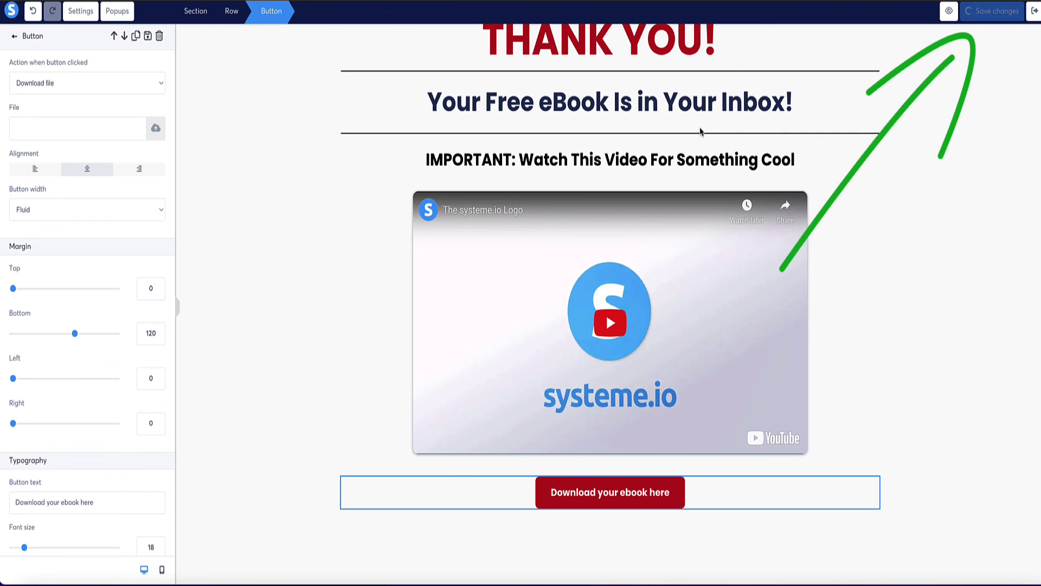